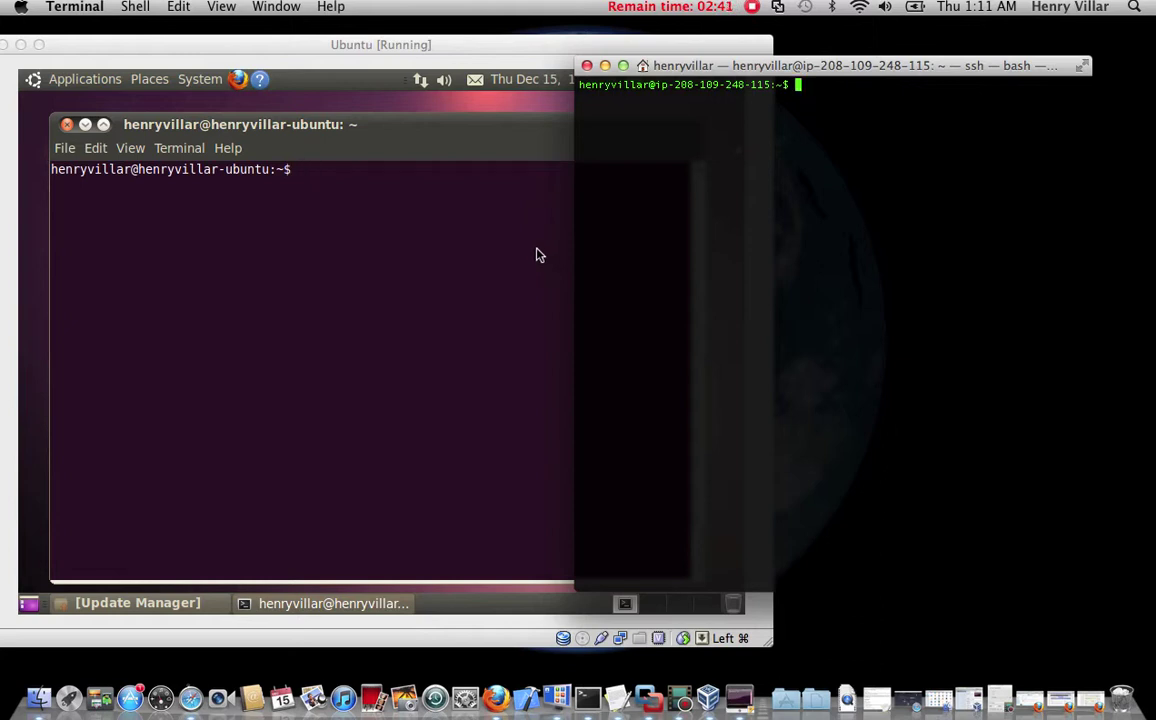
Switch briefly to the server's ssh terminal, then return to the Ubuntu VM terminal.
left_click(419, 214)
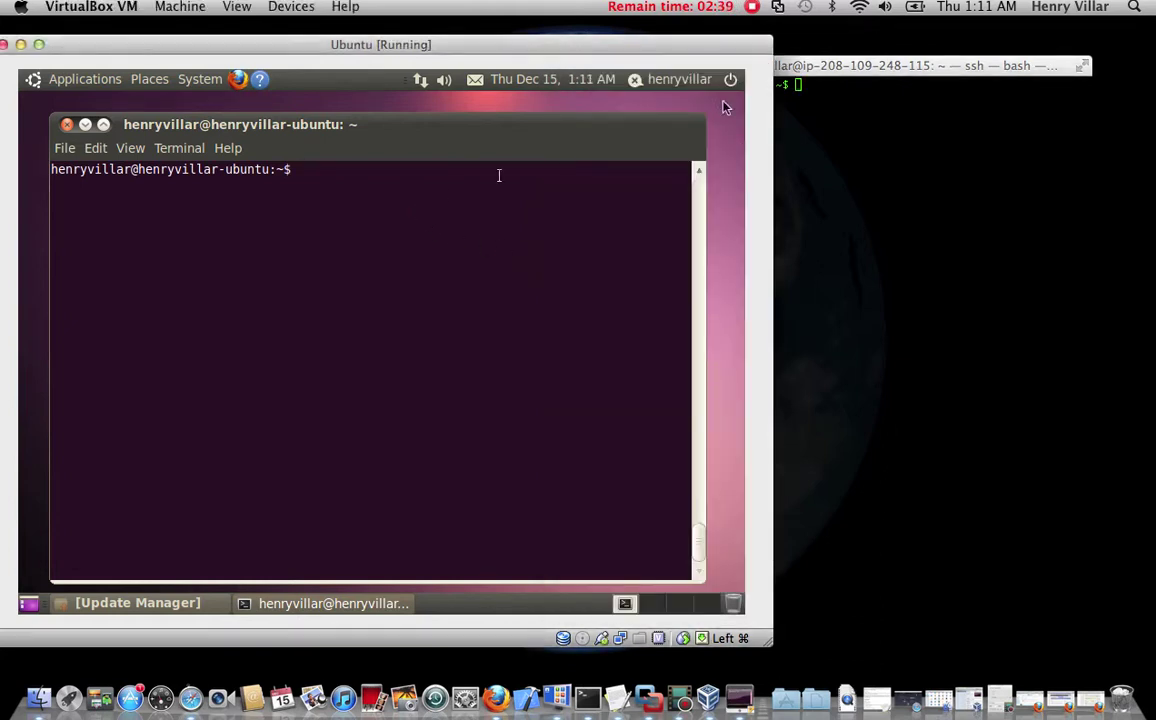
left_click(908, 129)
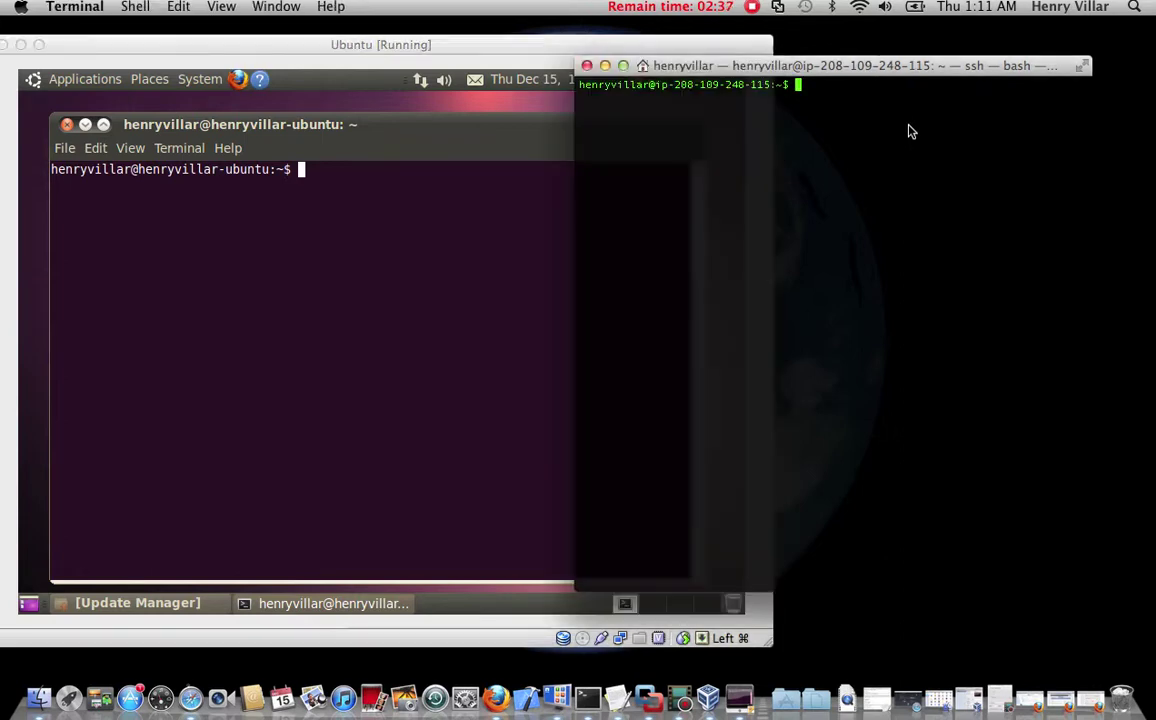
left_click(379, 196)
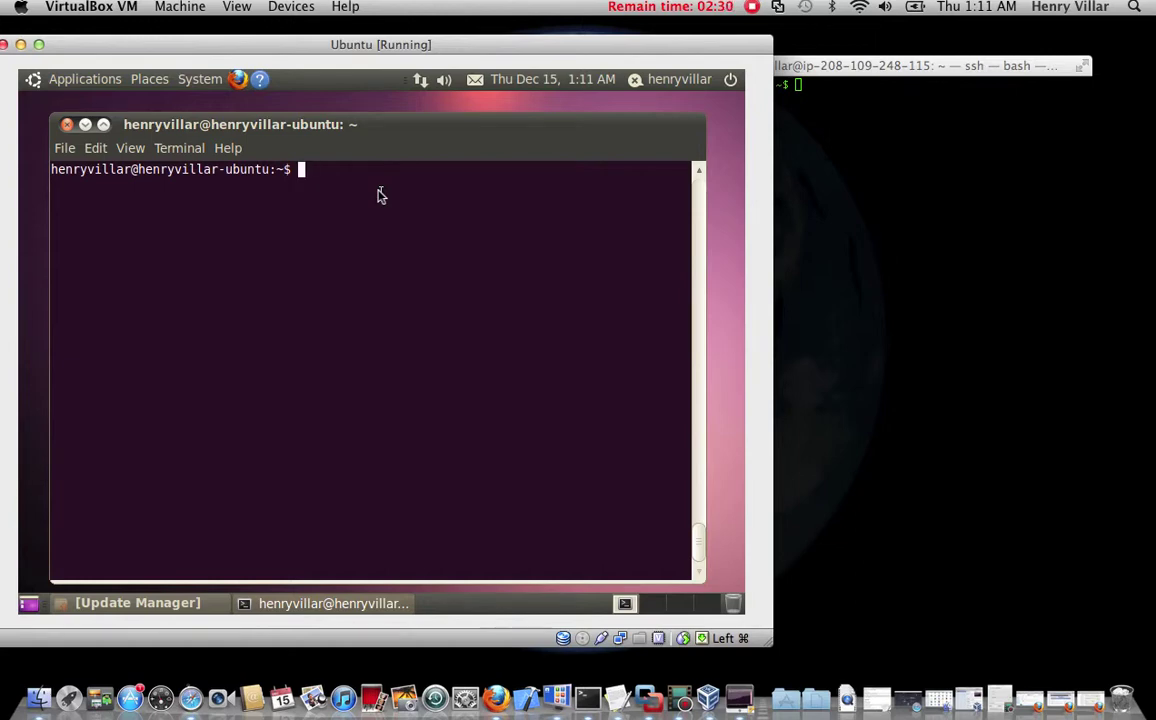
Run 'sudo sh bbb-test.sh -h 208.109.248.115 -n 40' recalled from shell history.
key("Up")
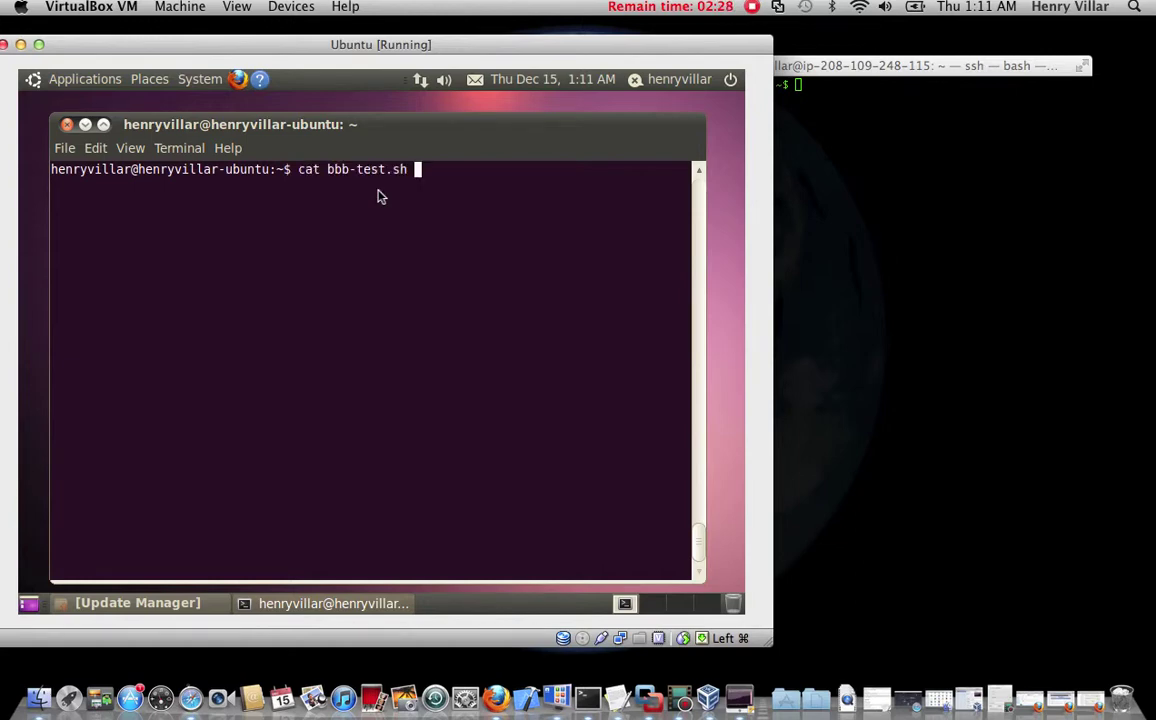
key("Up")
key("Up")
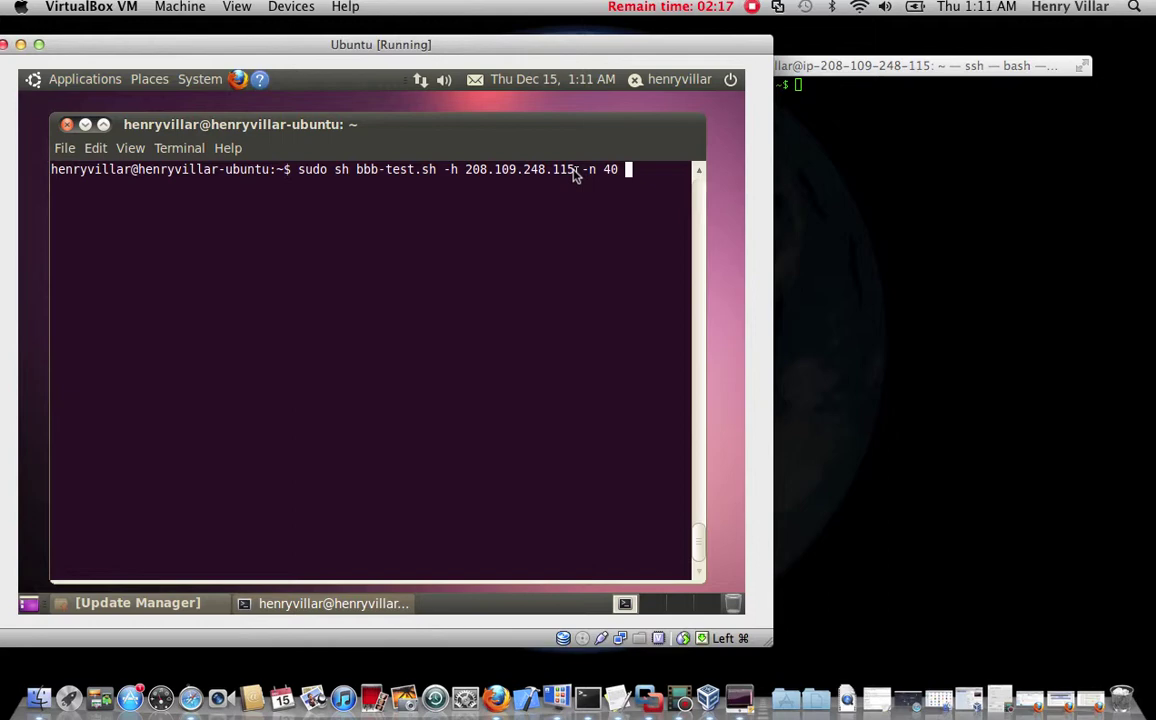
key("Return")
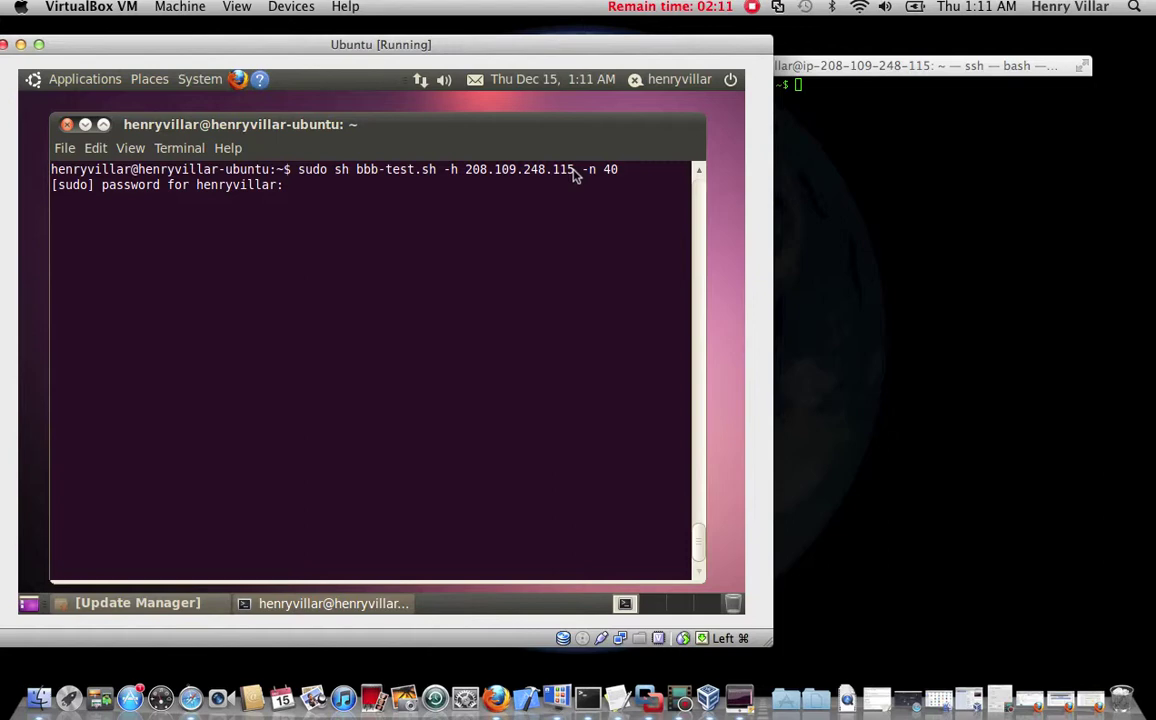
Submit the sudo password so the script opens BigBlueButton client tabs in Firefox.
key("Return")
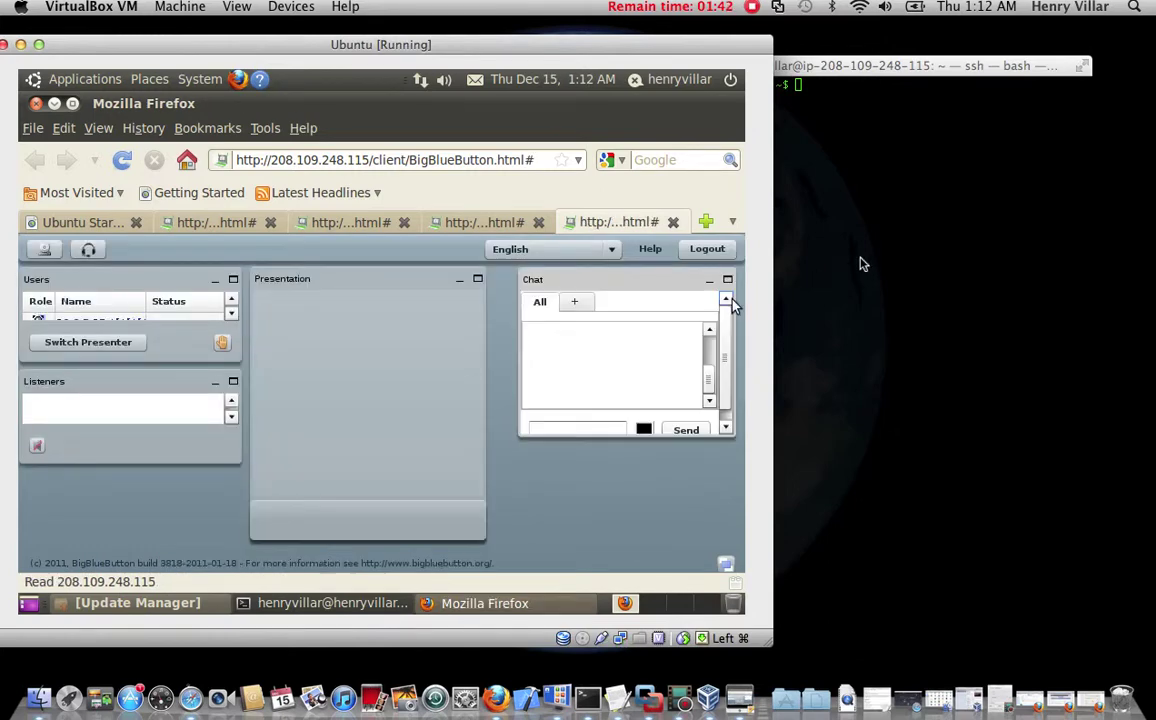
In the server ssh terminal, clear the screen and rerun 'sudo bbb-conf --watch' from history.
right_click(865, 262)
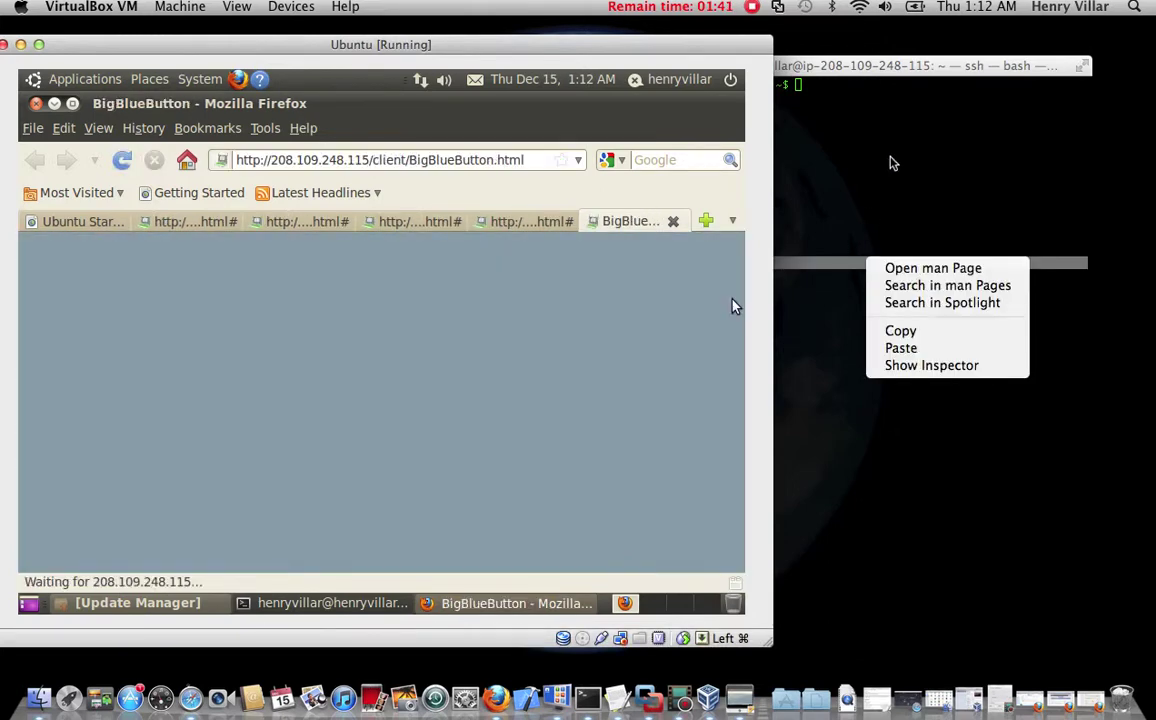
left_click(894, 158)
left_click(899, 84)
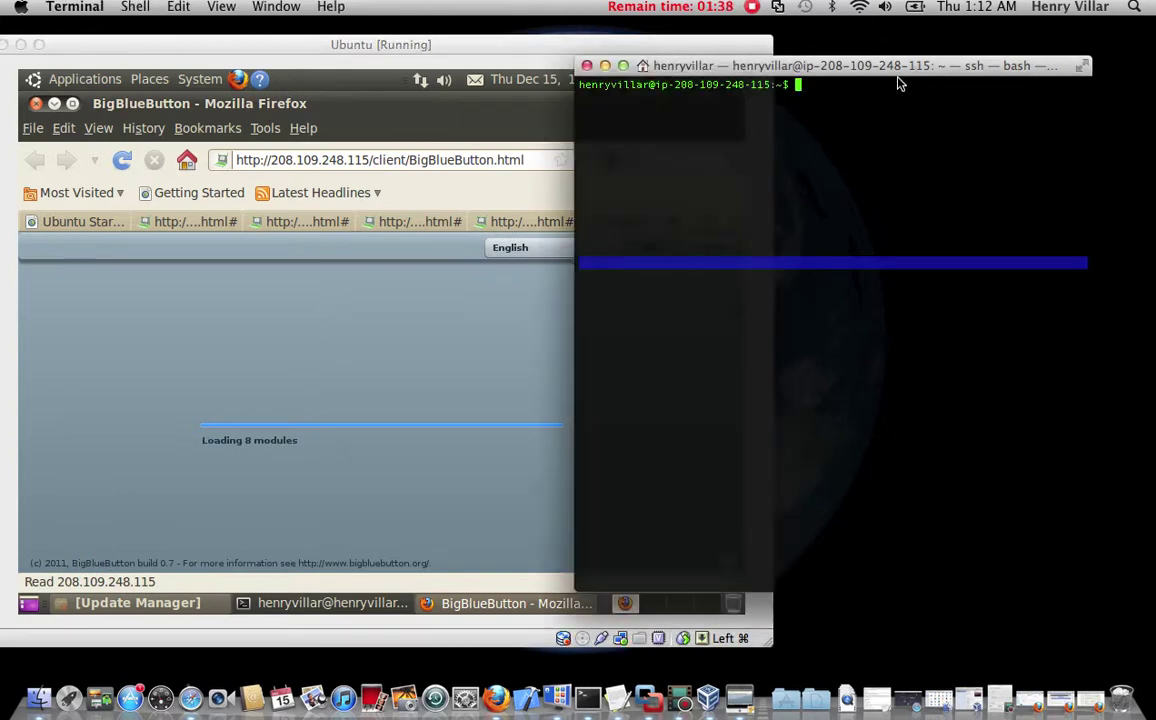
type("clear")
key("Return")
key("Up")
key("Up")
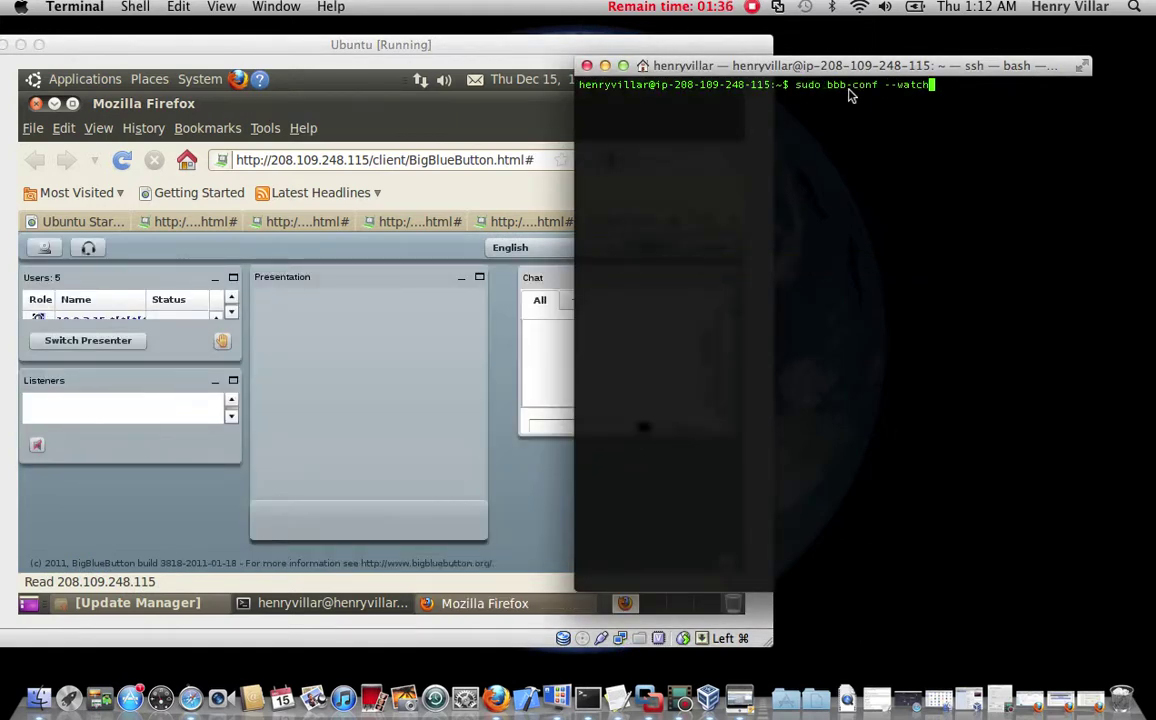
key("Return")
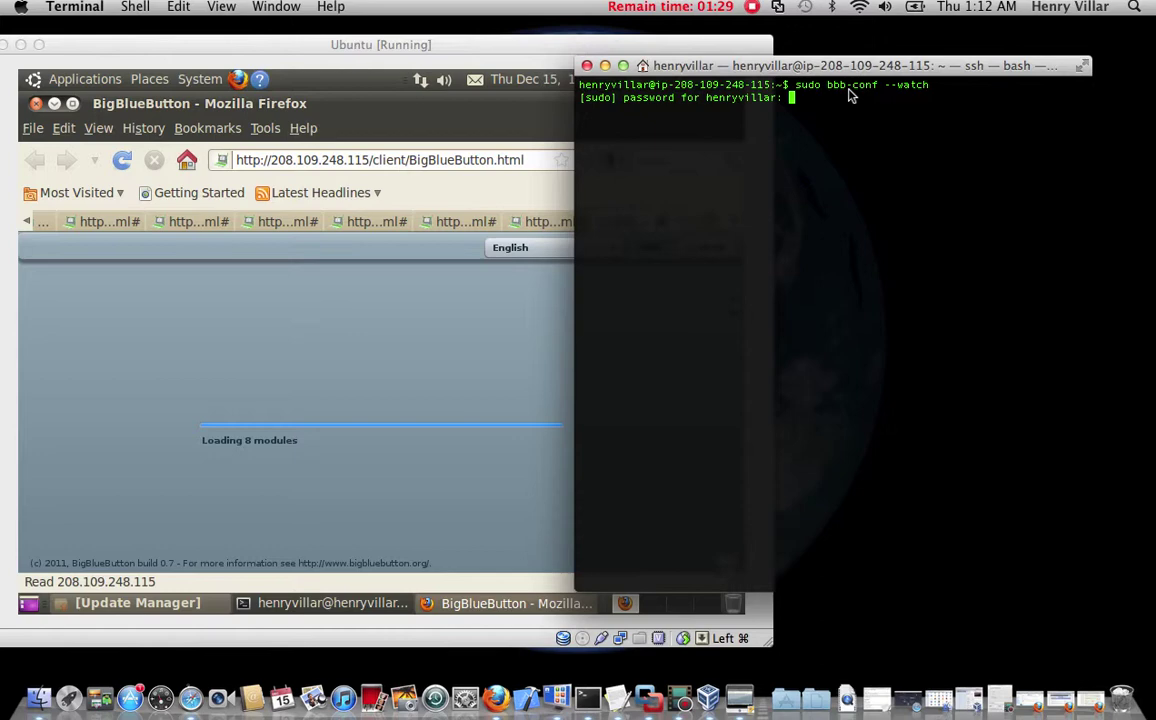
Submit the sudo password and watch live load, CPU, memory and netstat output.
key("Return")
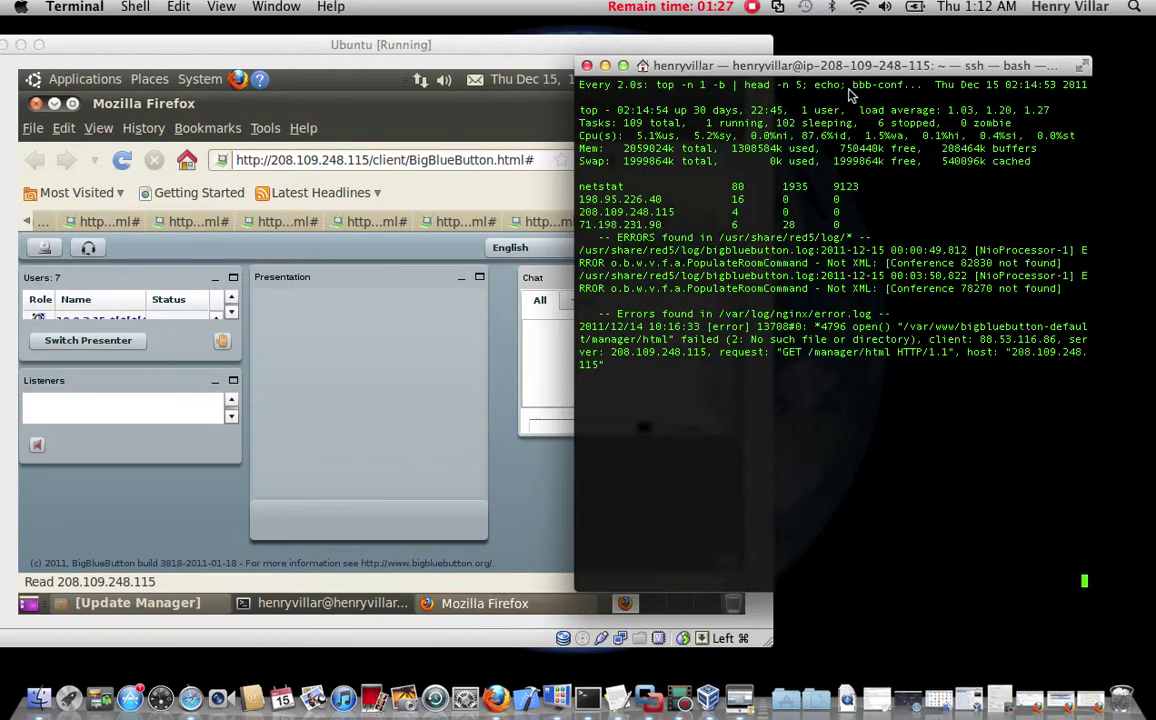